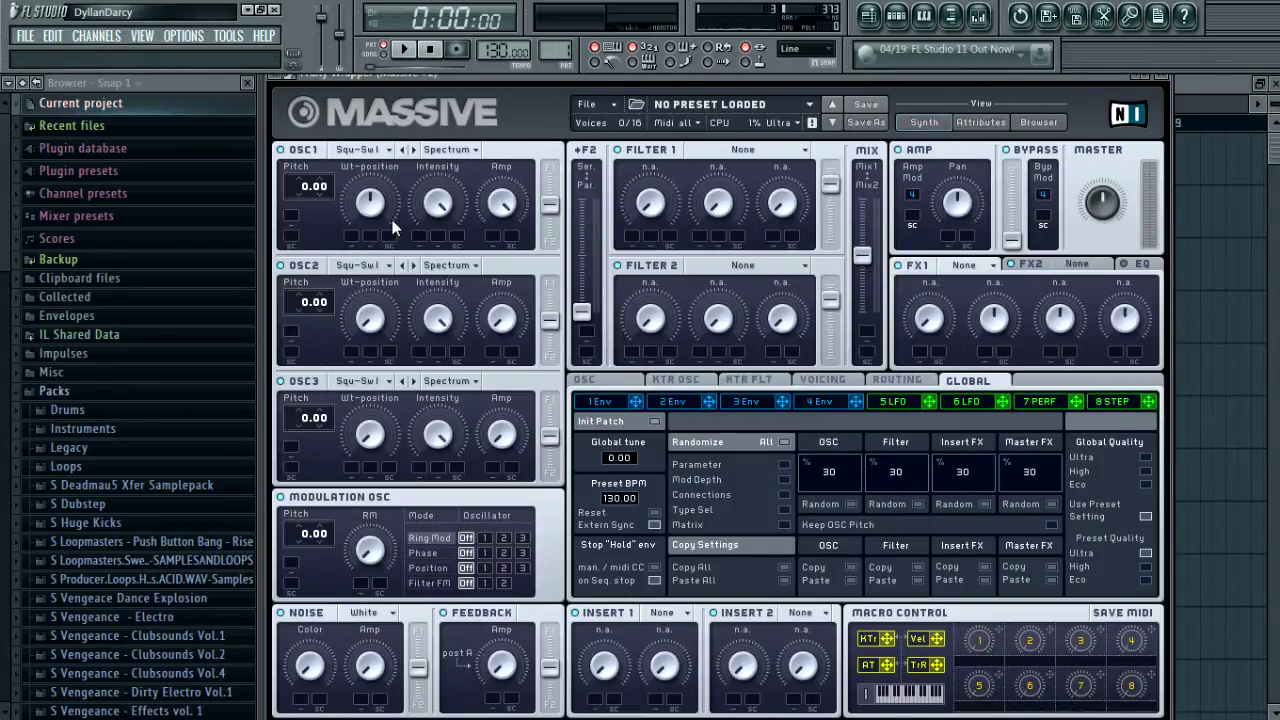
click(741, 149)
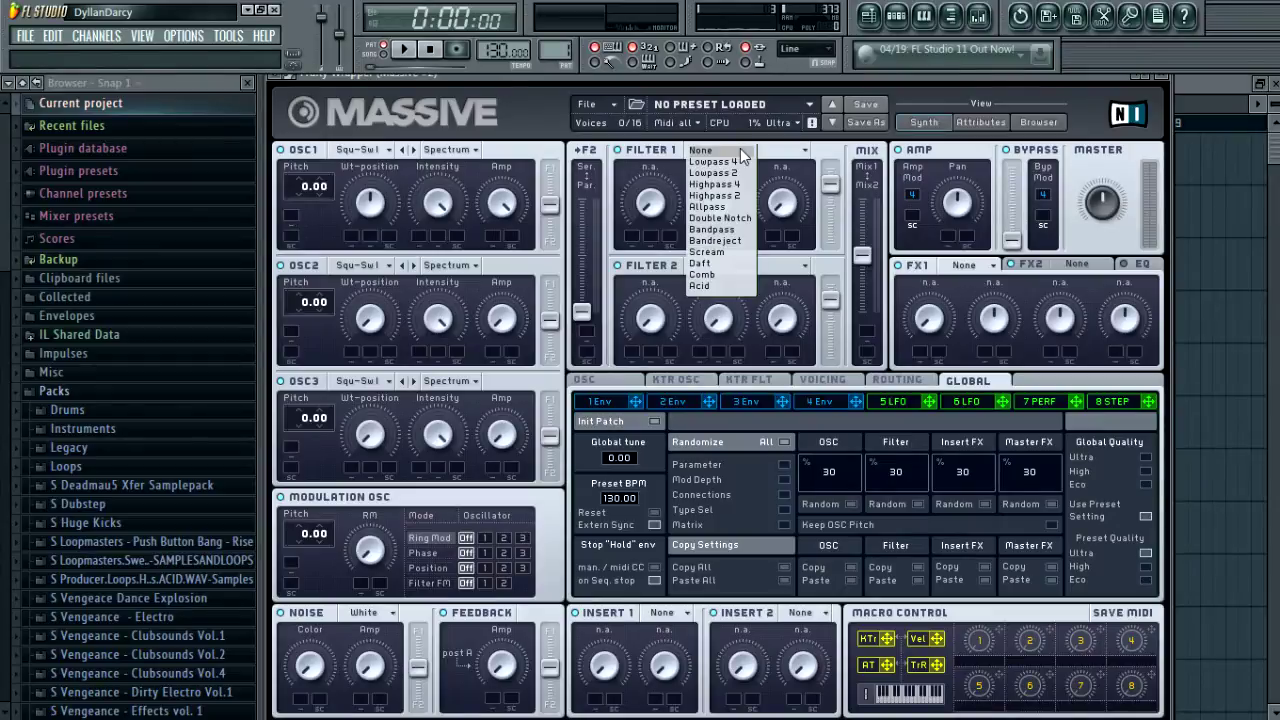
click(848, 240)
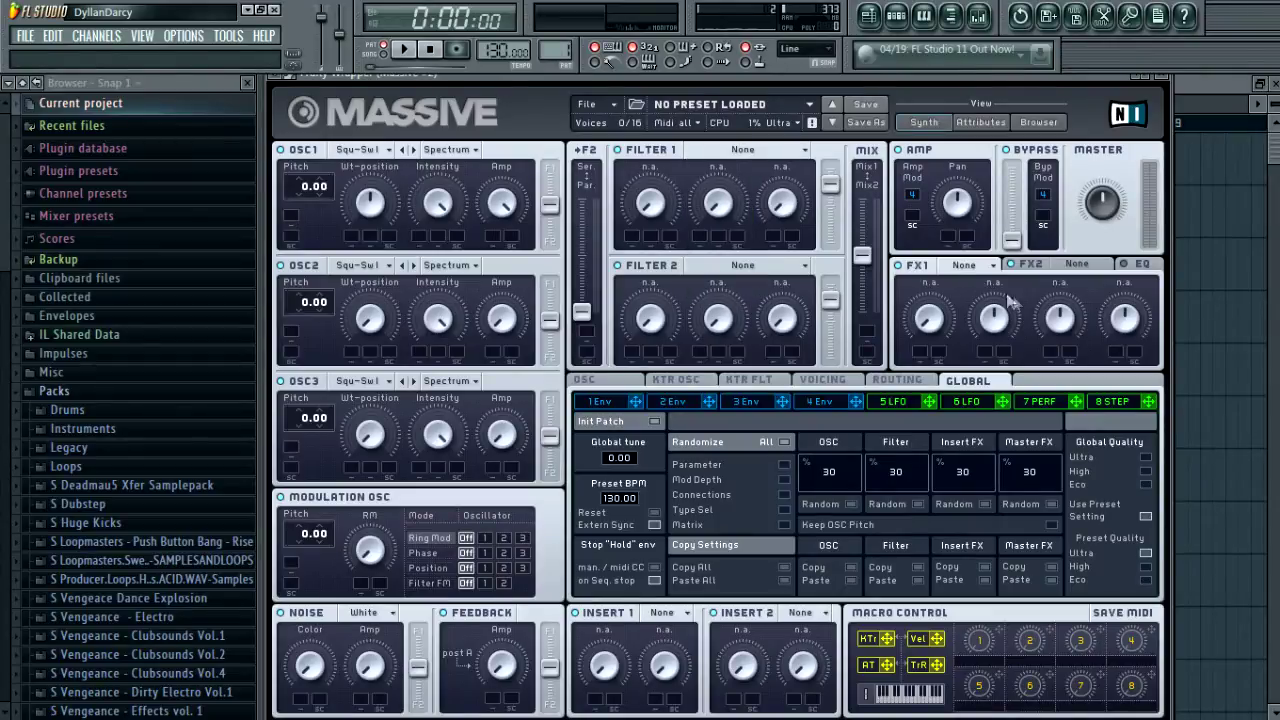
click(956, 263)
click(949, 265)
Step: Set OSC1's wavetable to Sinarmonic II with a pitch of 12.00 and play test notes
click(353, 149)
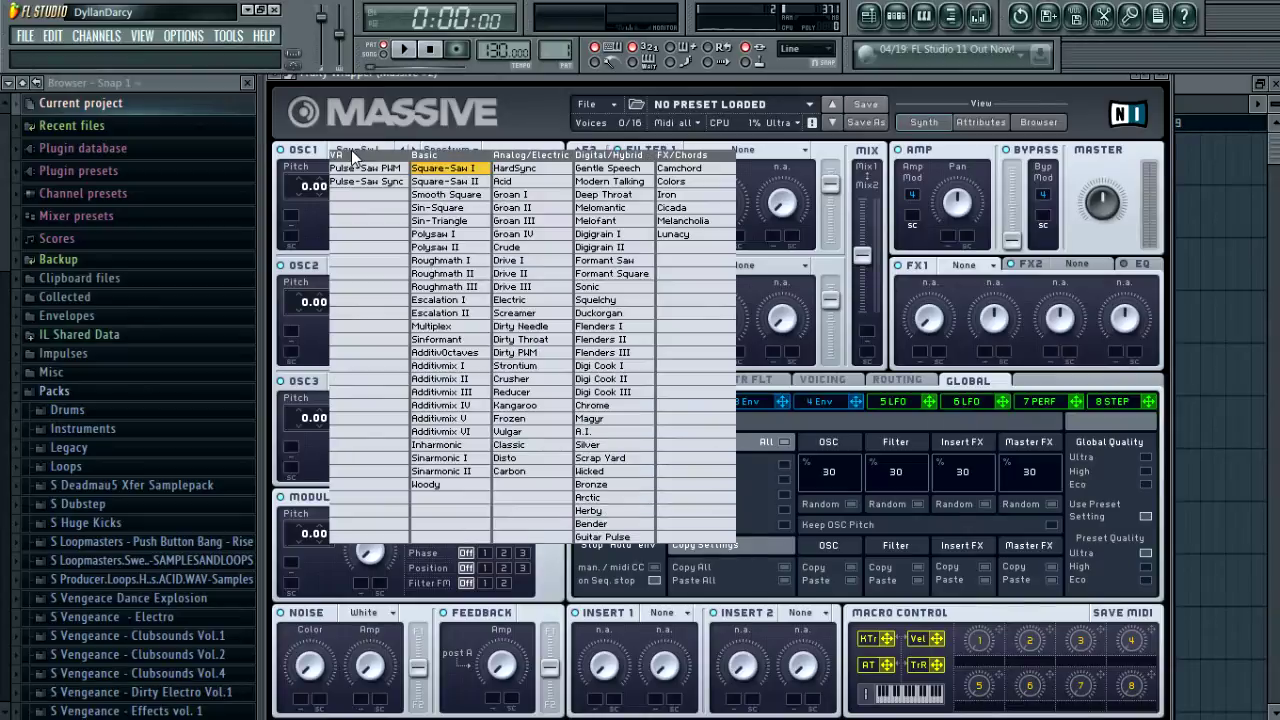
click(464, 473)
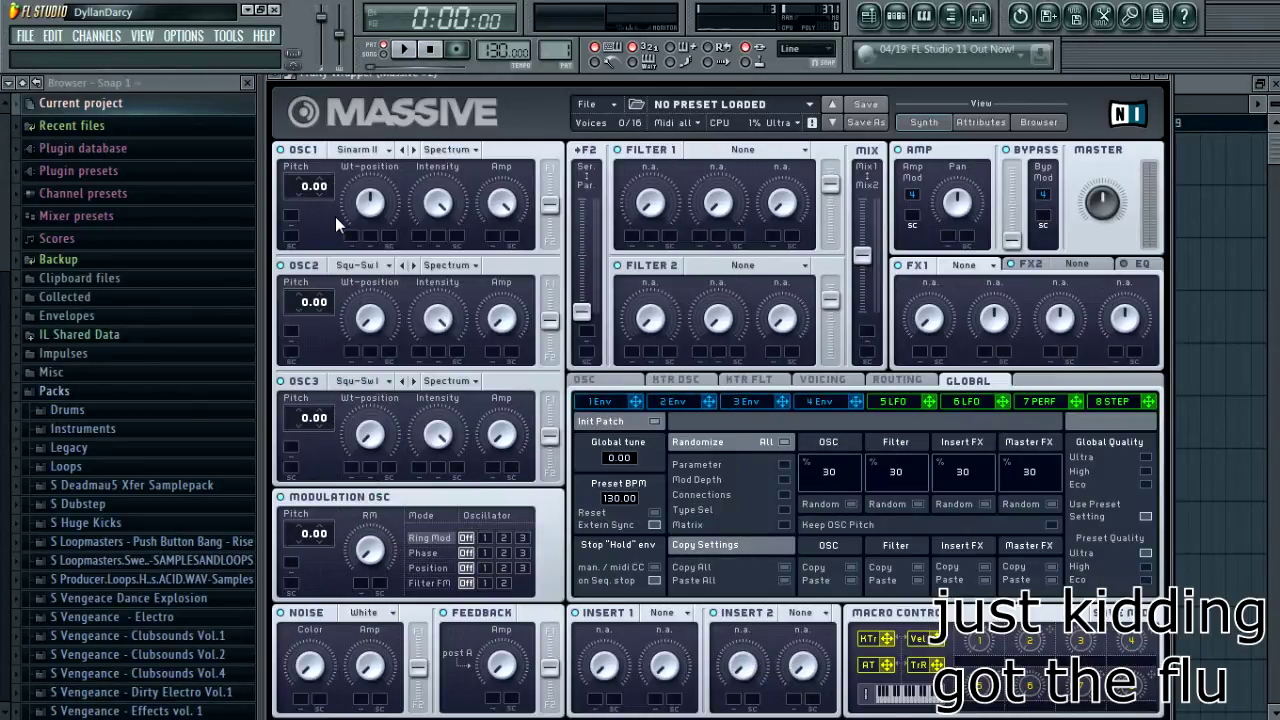
drag(309, 190, 317, 172)
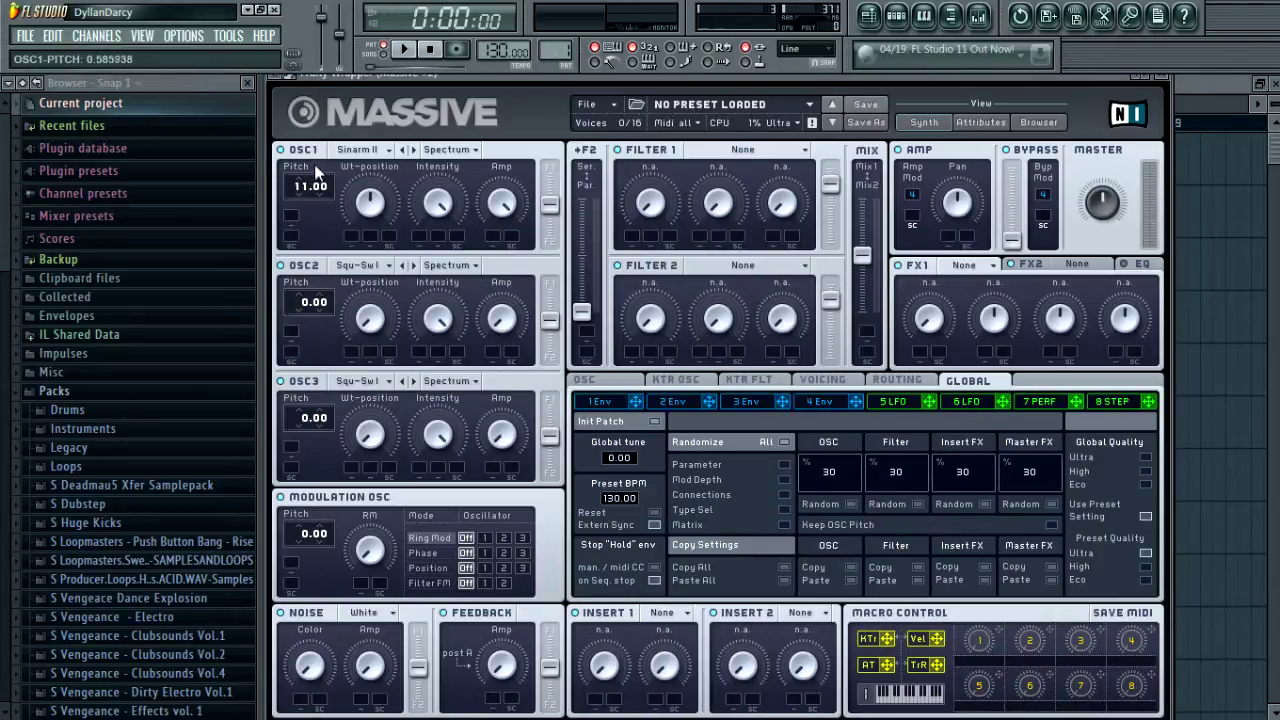
drag(317, 172, 315, 166)
key(w)
key(w)
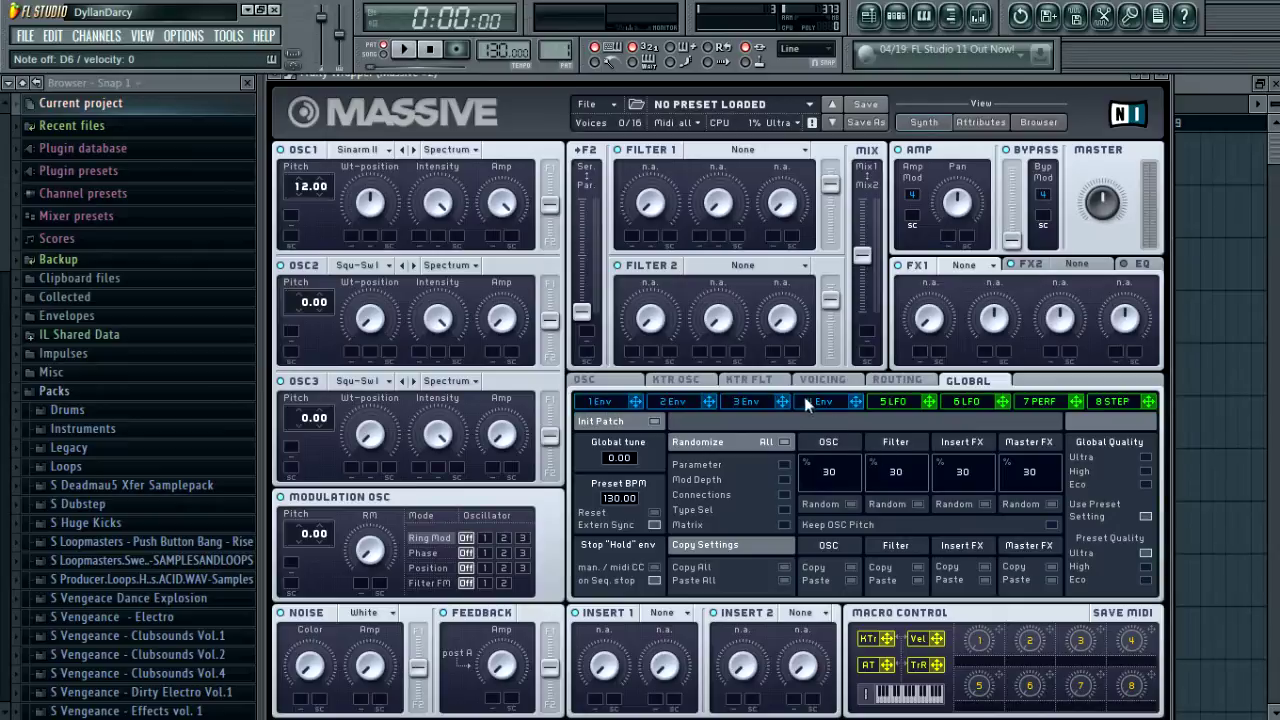
Step: Shape envelope 4 with minimum attack and the decay level at maximum
click(815, 401)
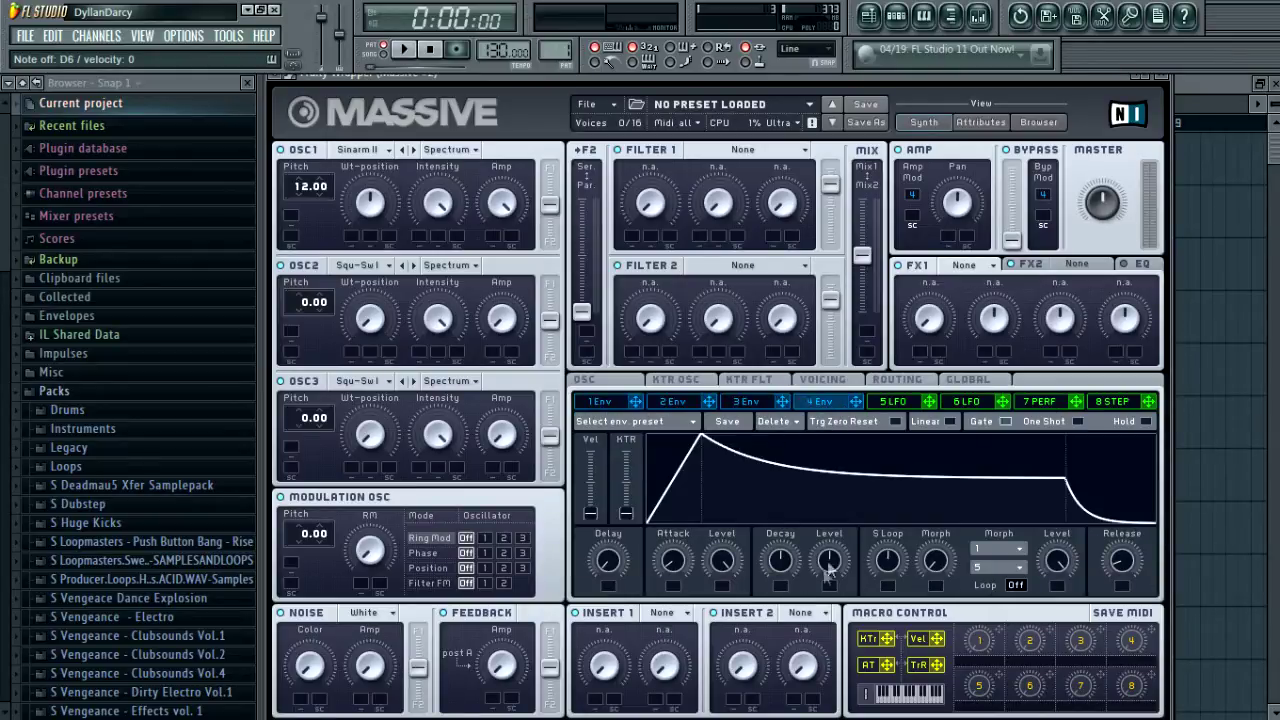
drag(834, 562, 826, 418)
drag(668, 564, 682, 580)
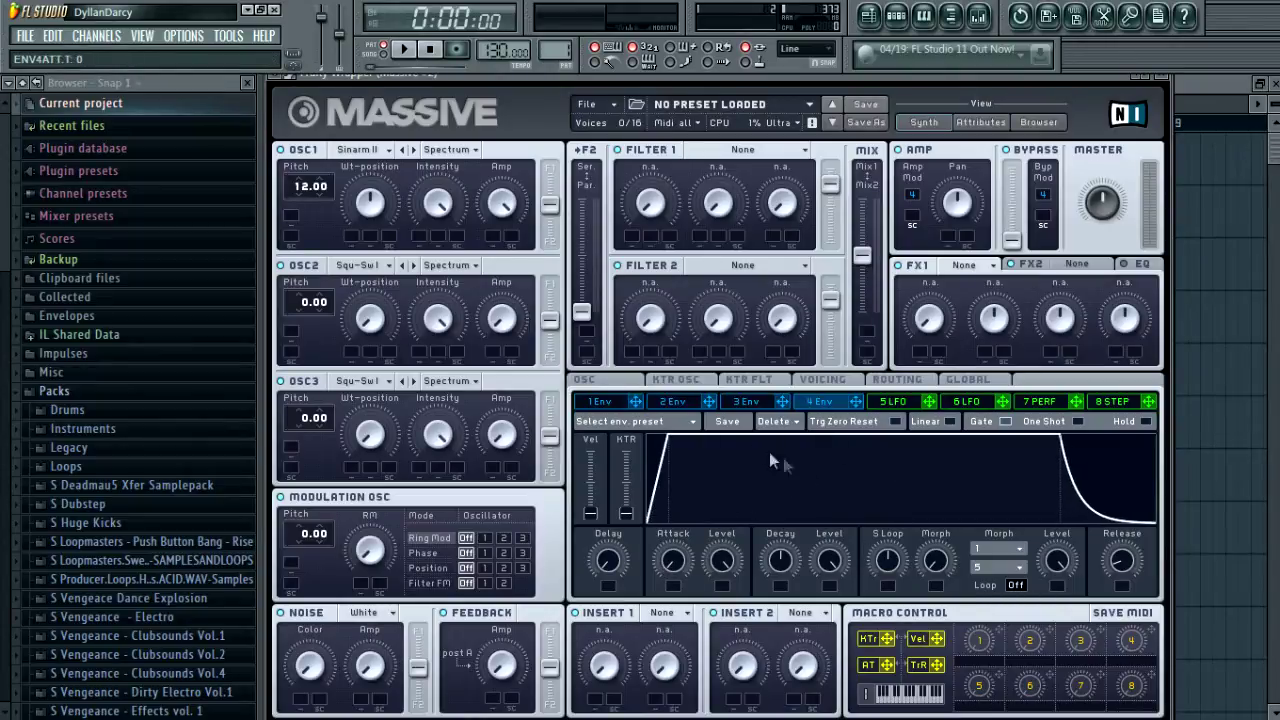
Step: Modulate OSC1's Amp with envelope 1, shaped with minimum attack, zero decay level and a shorter decay time
click(609, 404)
drag(636, 402, 488, 234)
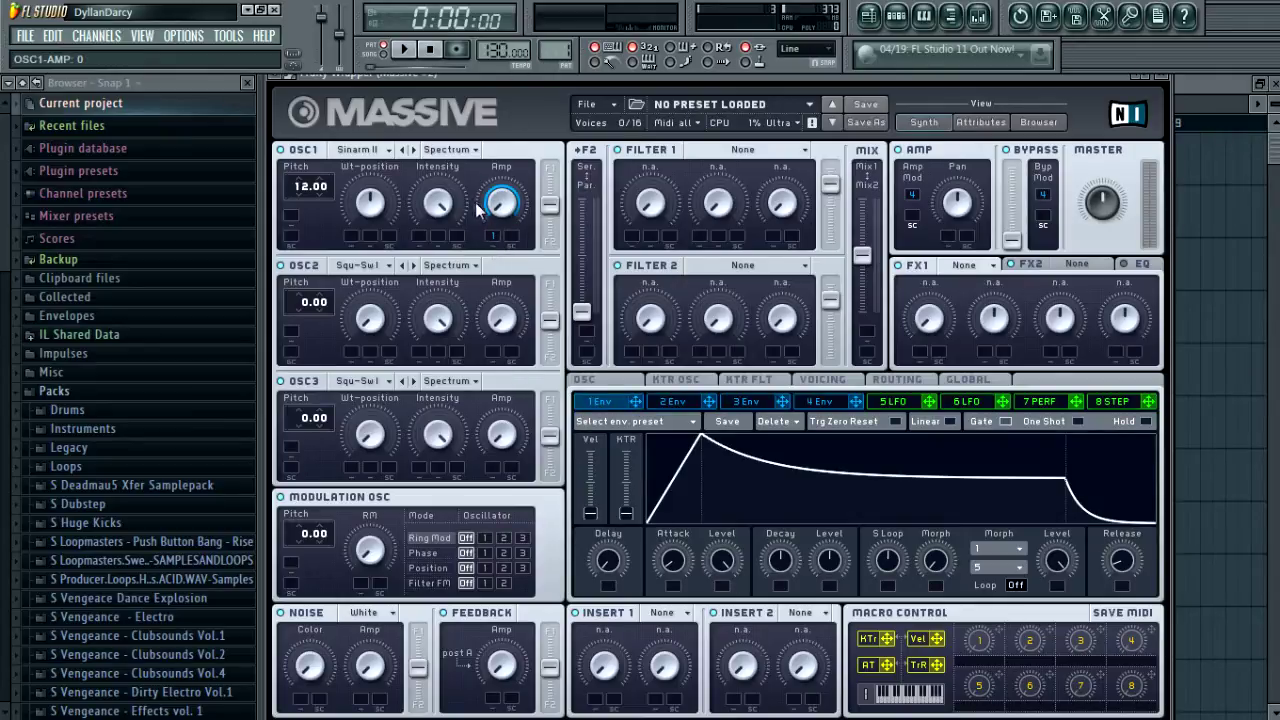
drag(663, 570, 674, 645)
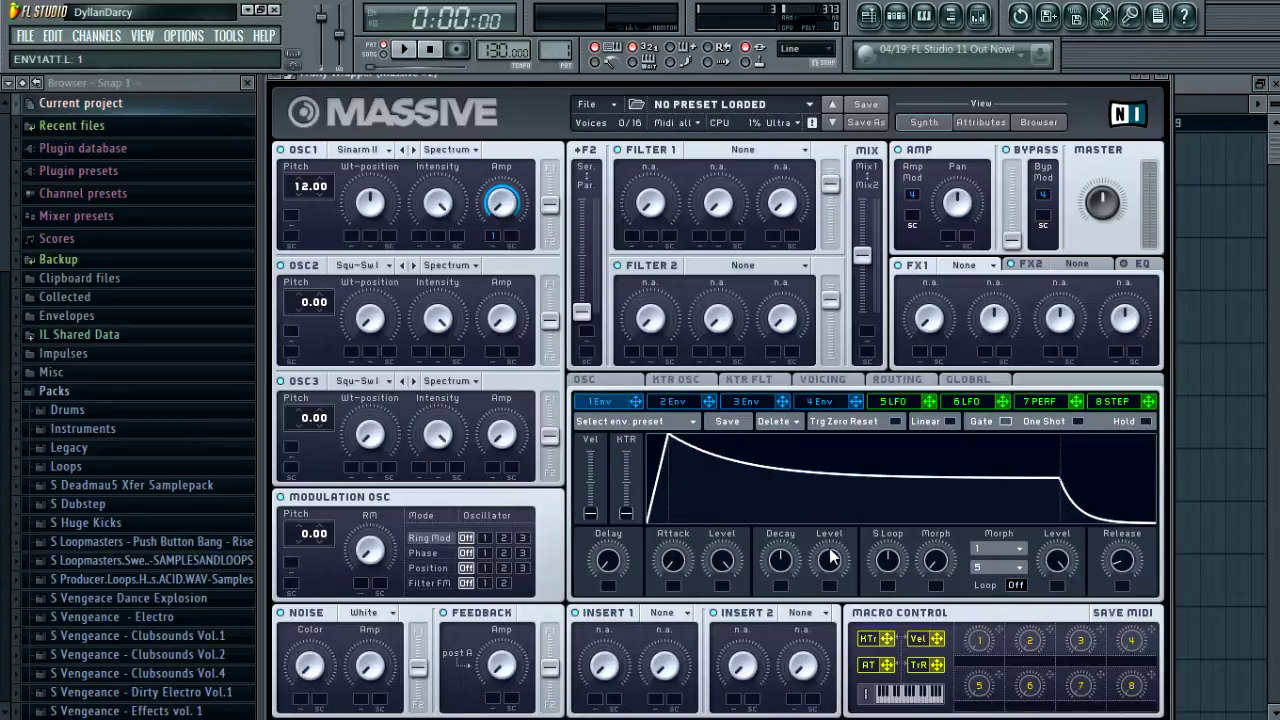
drag(829, 560, 835, 715)
drag(783, 572, 783, 612)
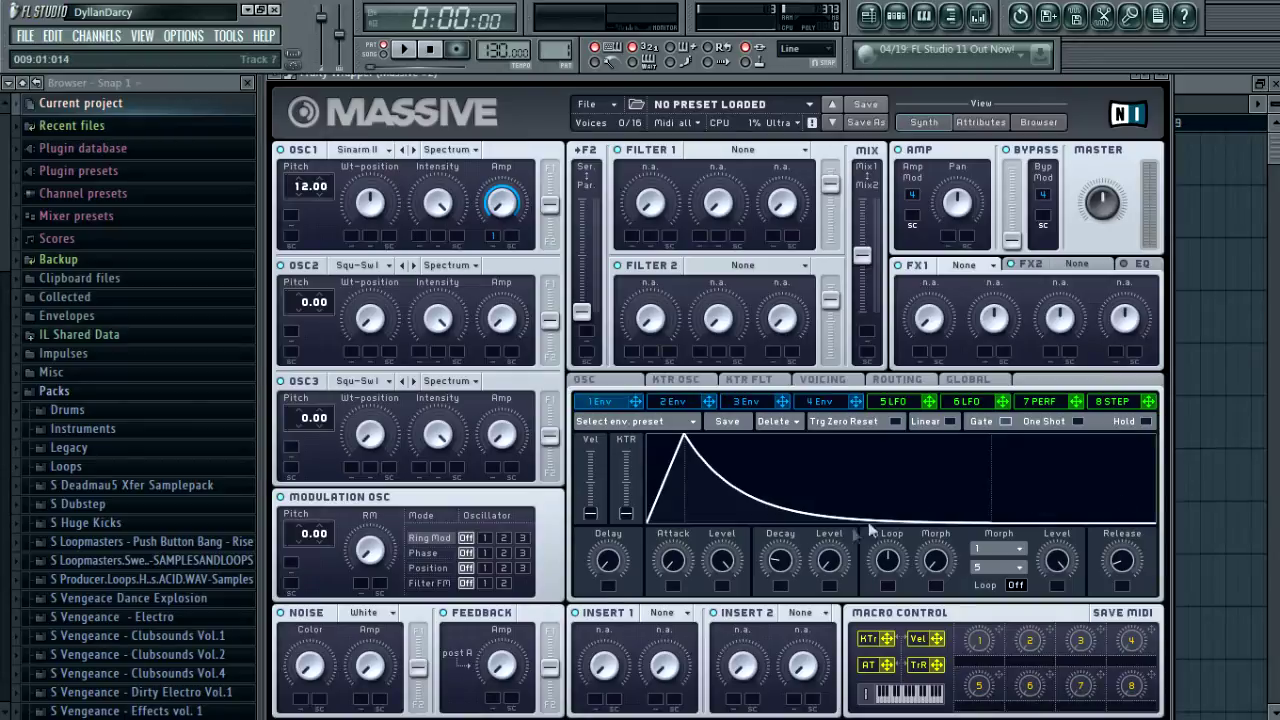
drag(780, 568, 787, 550)
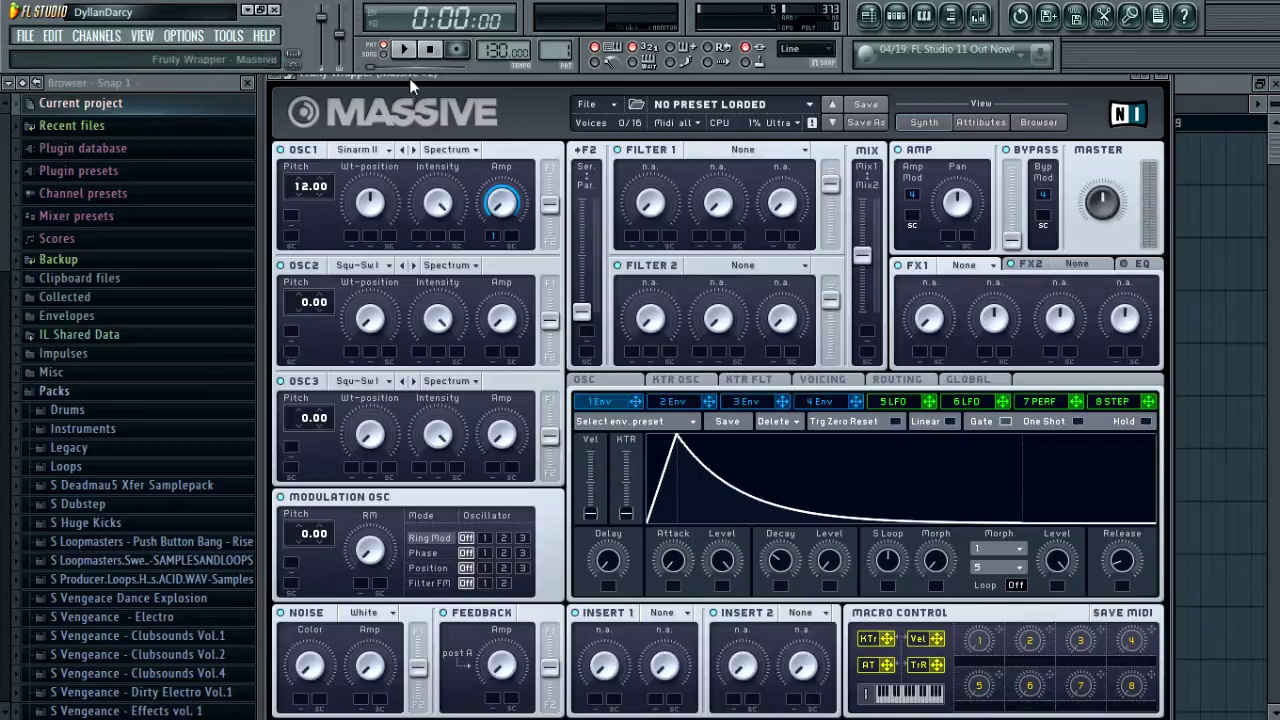
Step: Set OSC2's wavetable to Sinarmonic I with a pitch of 24.00 and modulate its Amp with envelope 1
click(358, 266)
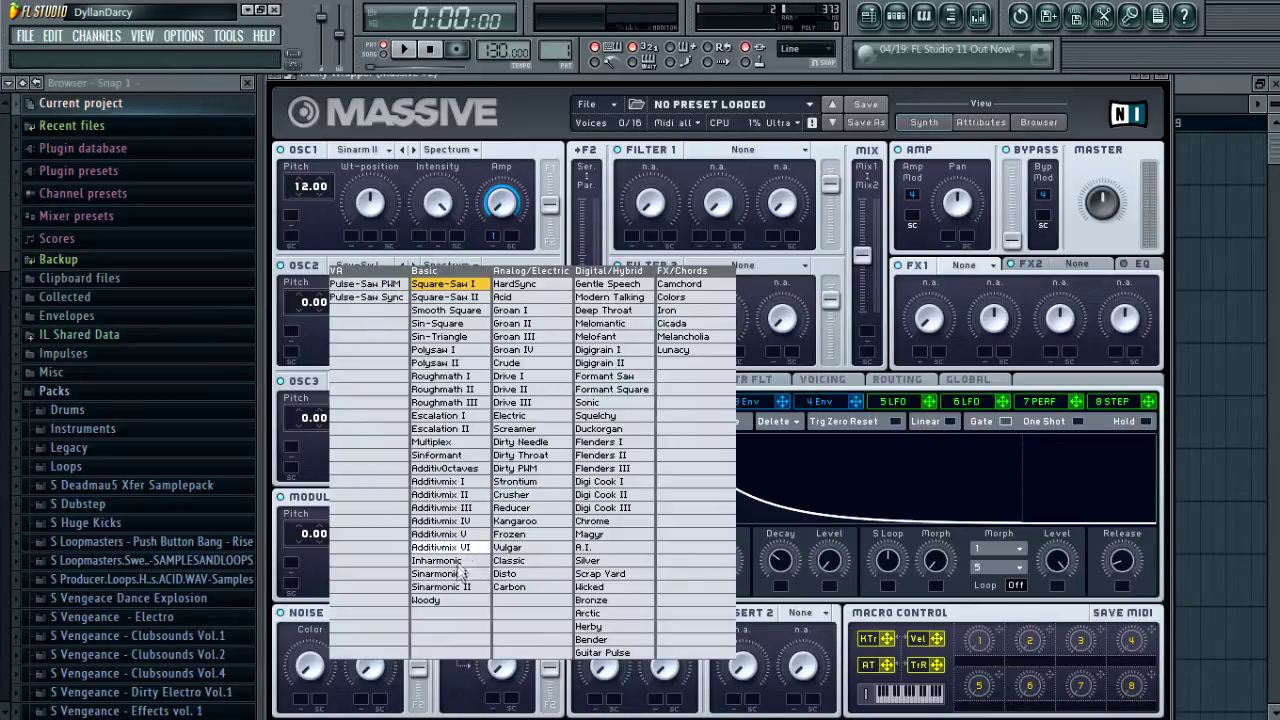
click(460, 578)
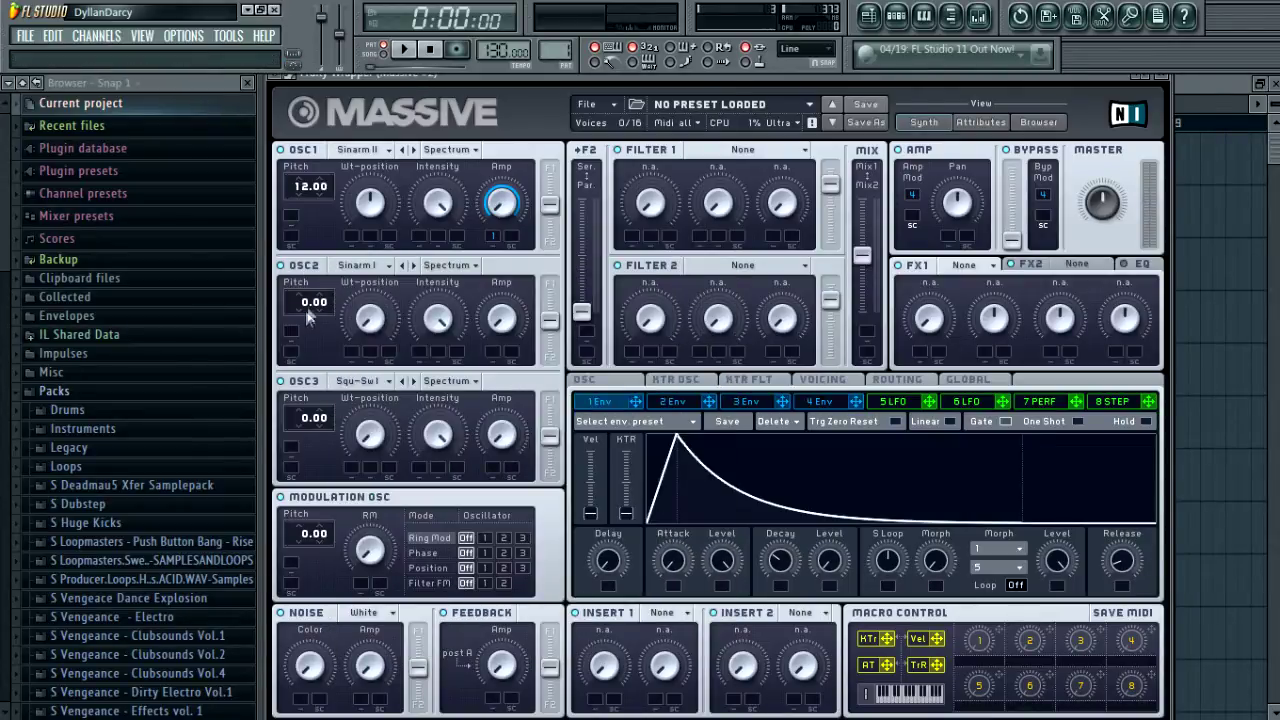
drag(300, 303, 319, 258)
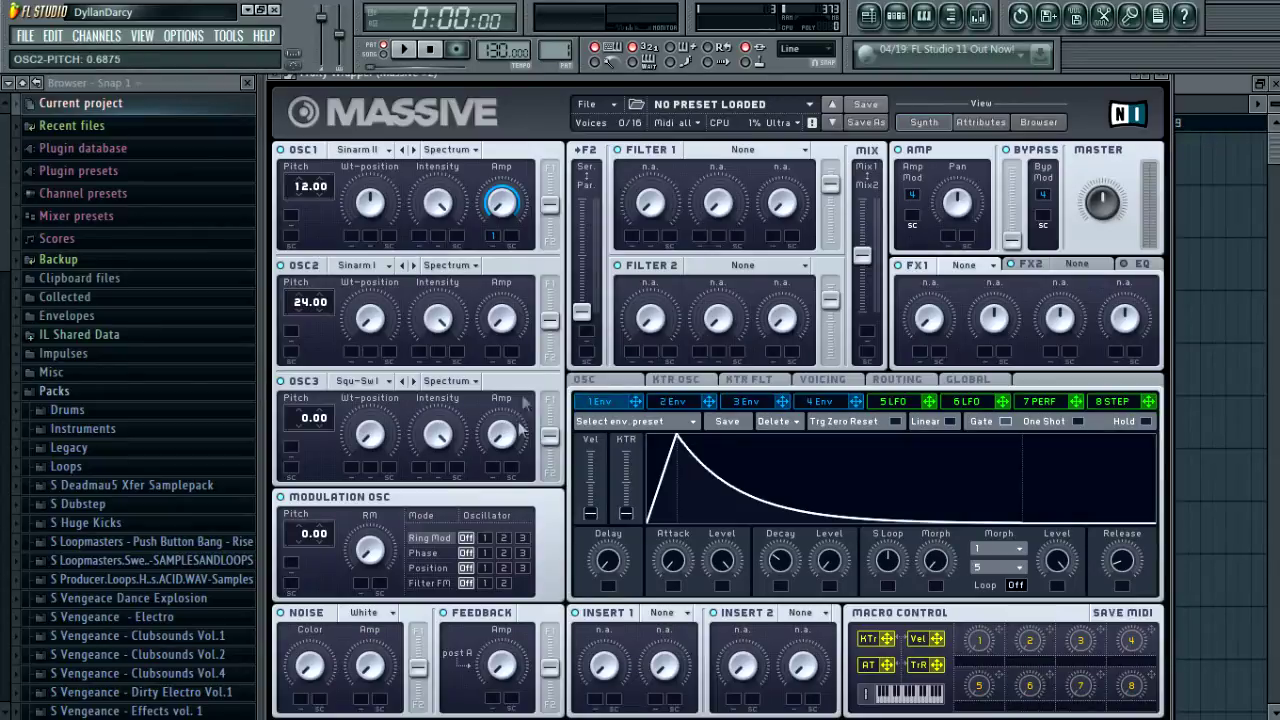
drag(636, 401, 501, 318)
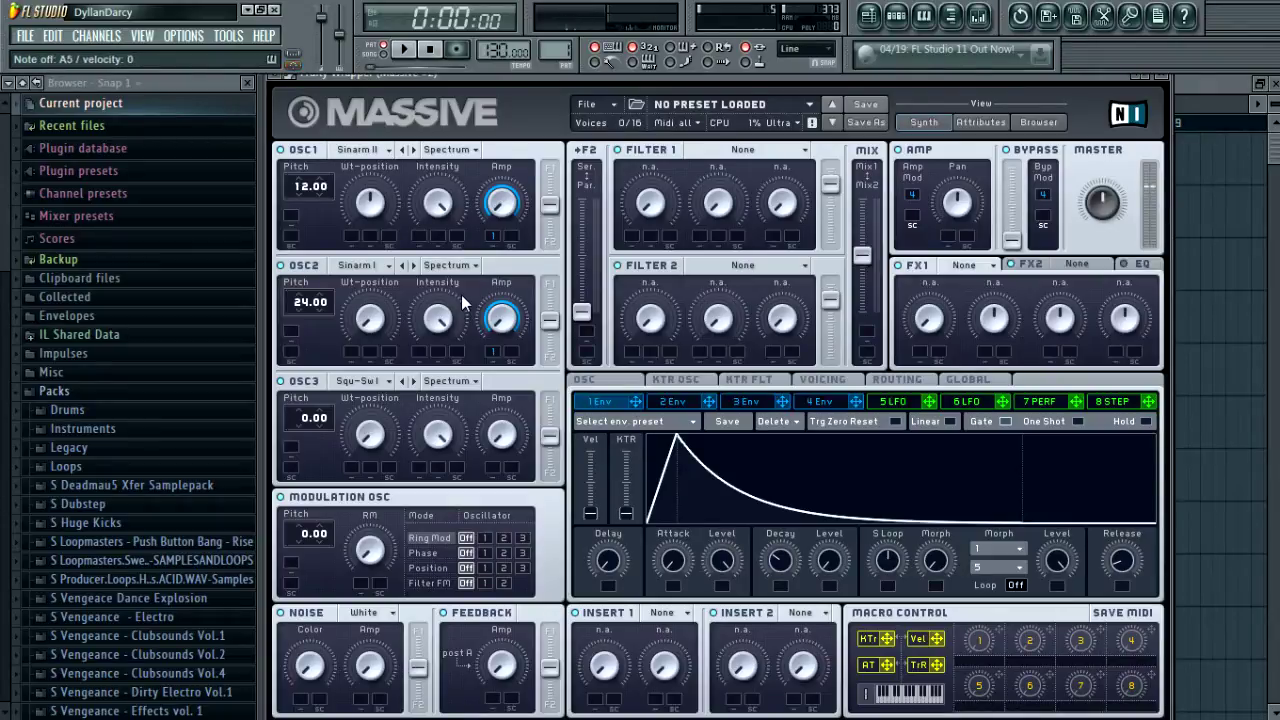
Step: Set OSC3's wavetable to Sinarmonic II with a pitch of 24.00 and modulate its Amp with envelope 1
click(366, 381)
click(496, 651)
drag(305, 417, 316, 381)
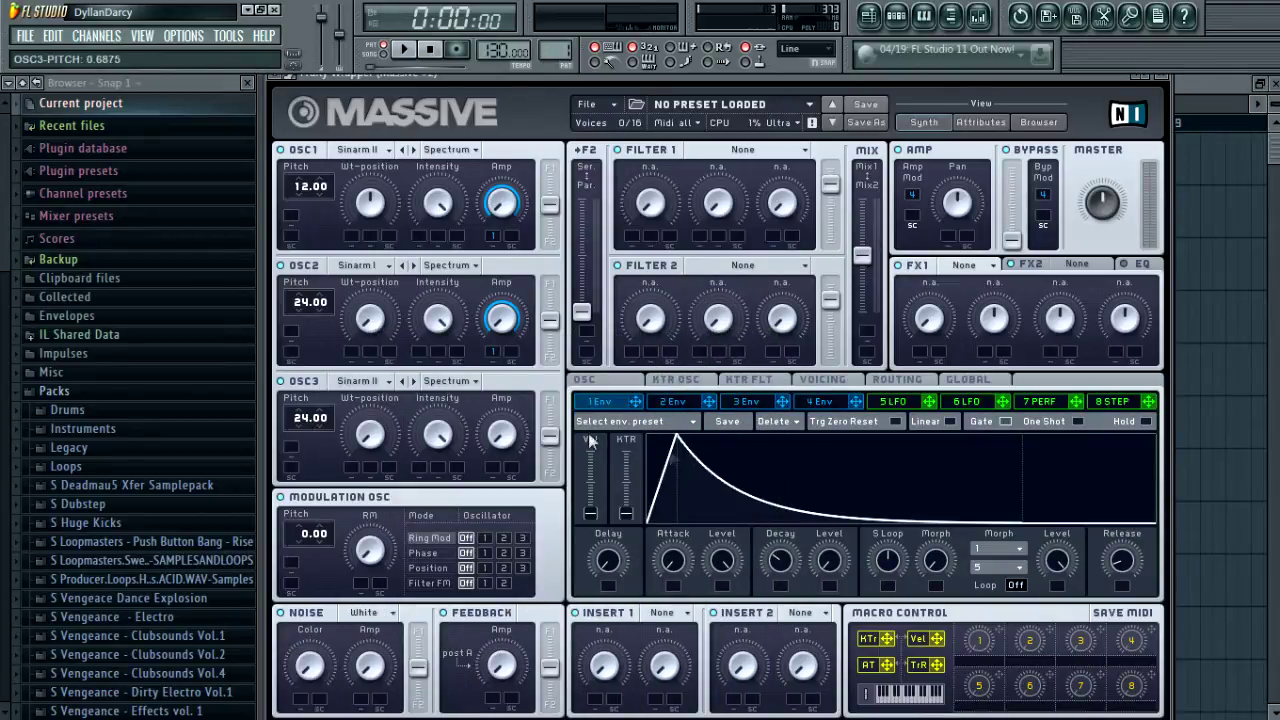
drag(636, 401, 493, 467)
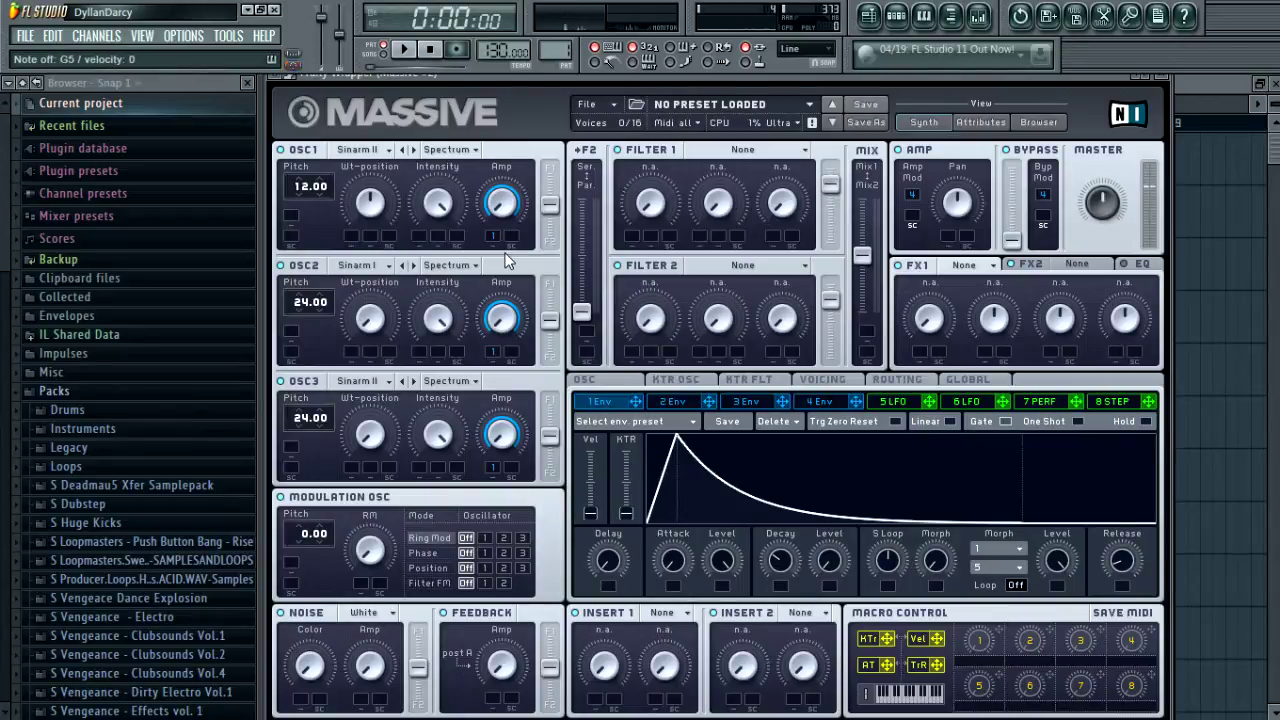
Step: Play test notes and raise OSC2's Wt-position
key(v)
key(x)
drag(380, 318, 411, 251)
Step: Load Reverb as FX1, with Dry/Wet at about 0.33 and Size slightly above the middle
click(966, 268)
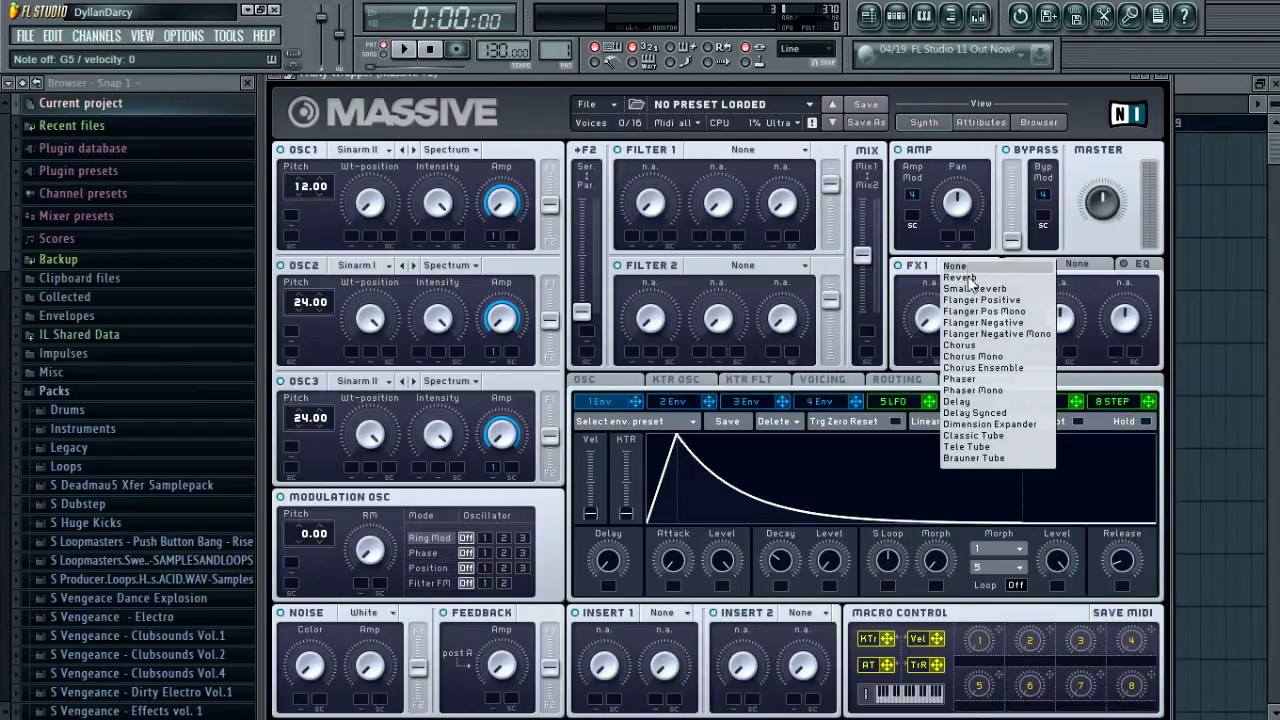
click(960, 277)
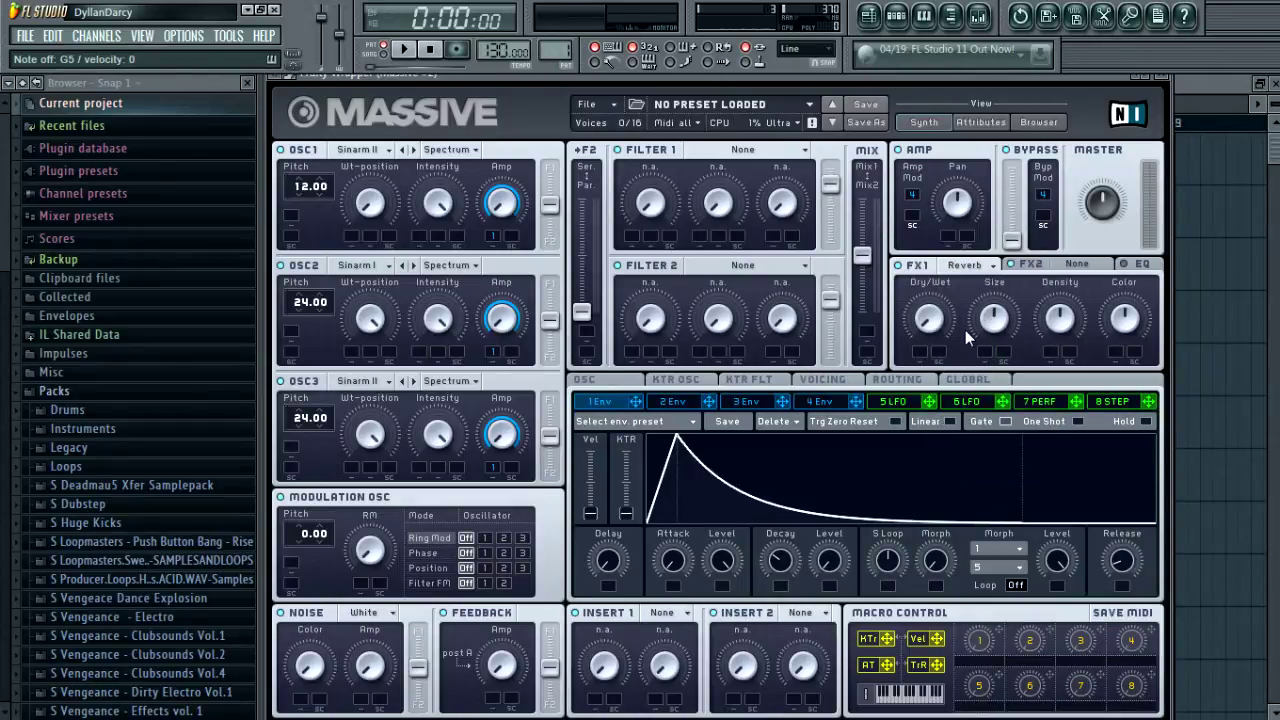
drag(938, 339, 933, 273)
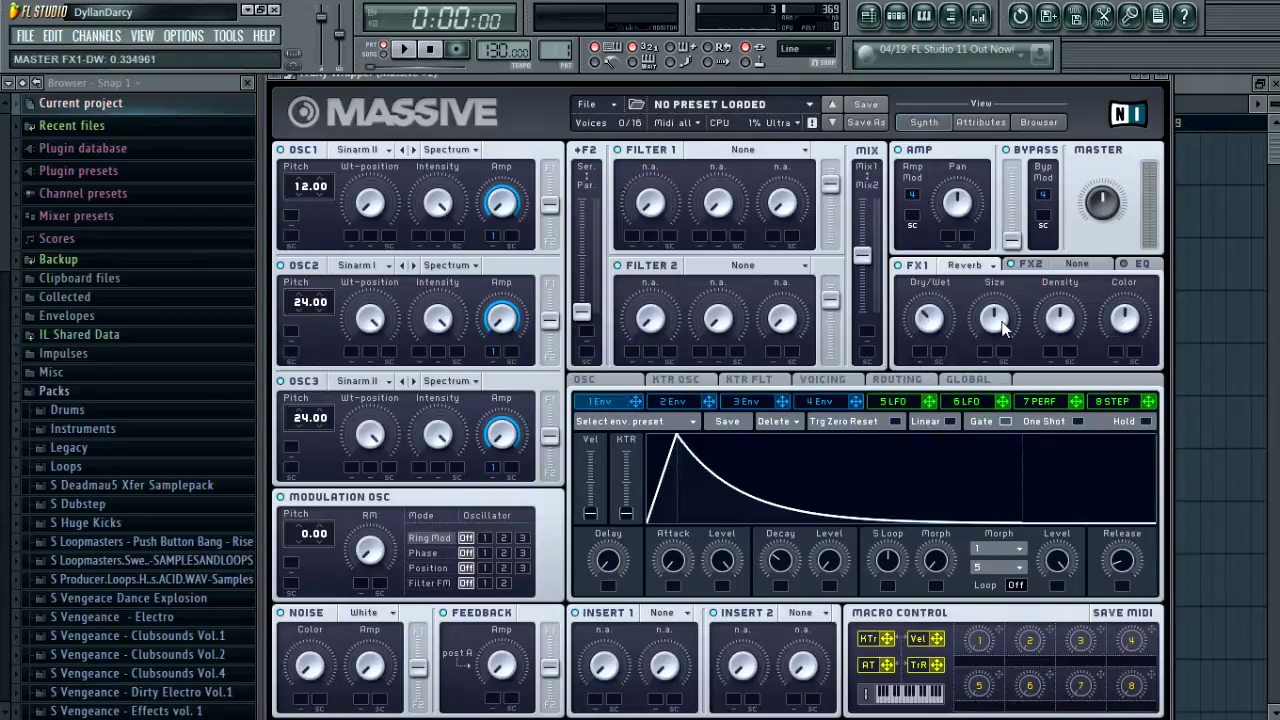
drag(1004, 320, 1007, 297)
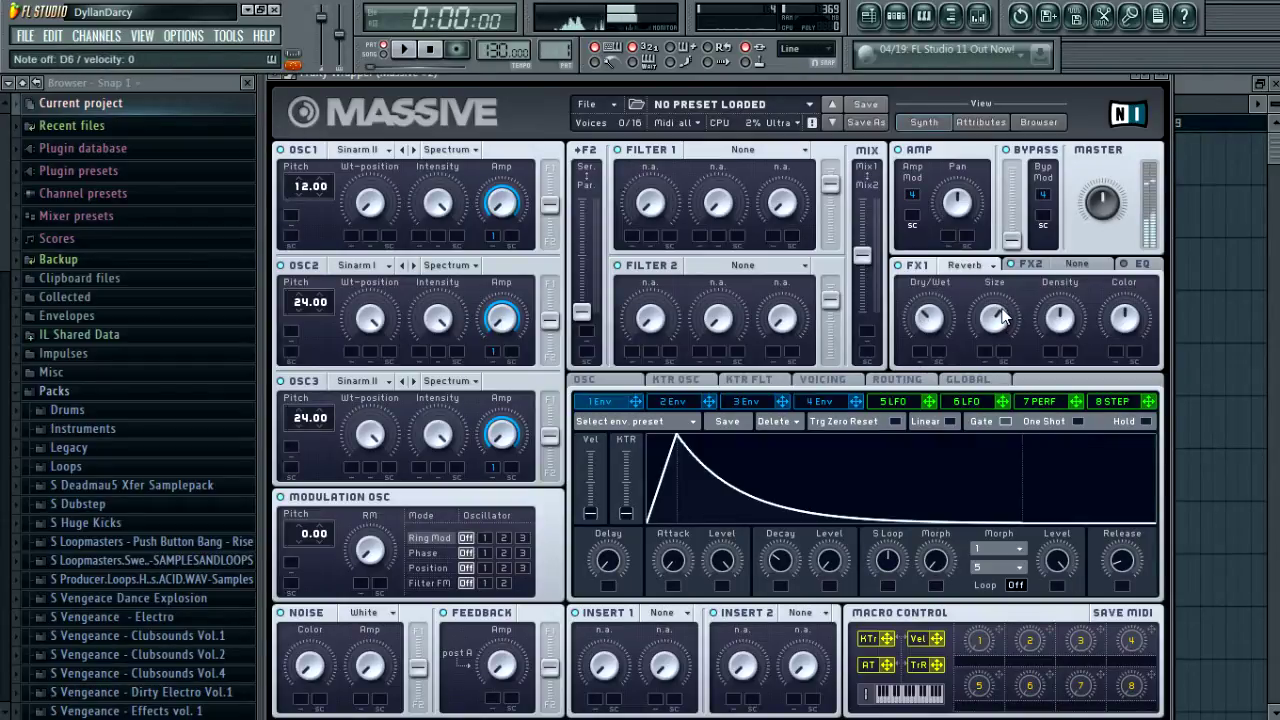
Step: Load Delay Synced as FX2 with Damp at about 0.69 and both the Left and Right times at 4/24
click(1090, 265)
click(1092, 265)
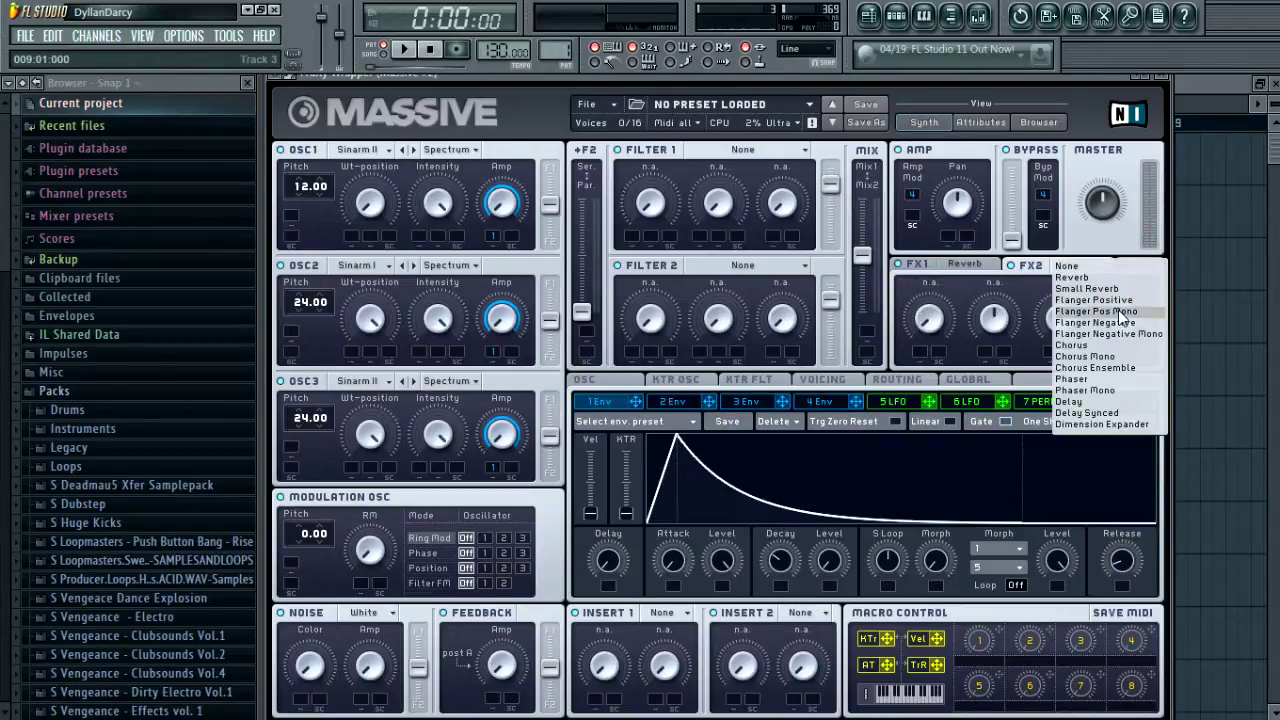
click(1088, 412)
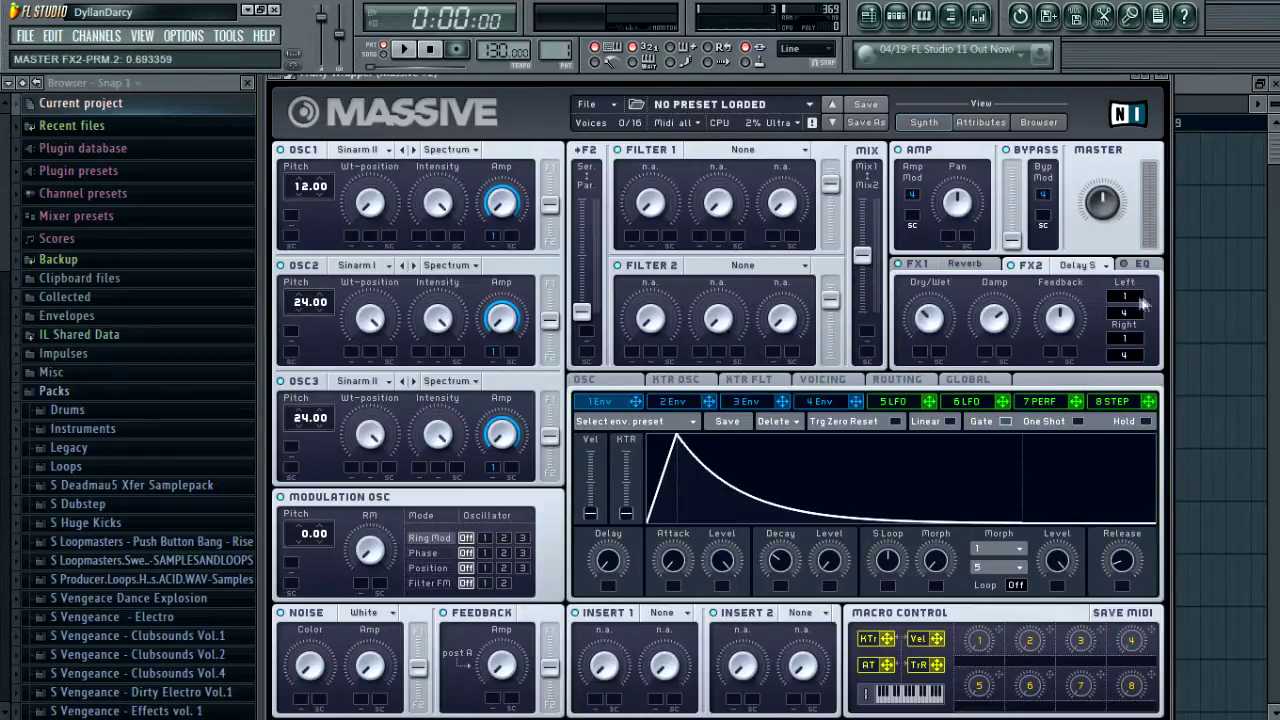
mouse_move(1129, 298)
mouse_down()
mouse_move(1140, 285)
mouse_move(1140, 297)
mouse_up()
scroll(1125, 338, up, 2)
mouse_move(1130, 334)
mouse_down()
mouse_move(1134, 322)
mouse_move(1137, 333)
mouse_up()
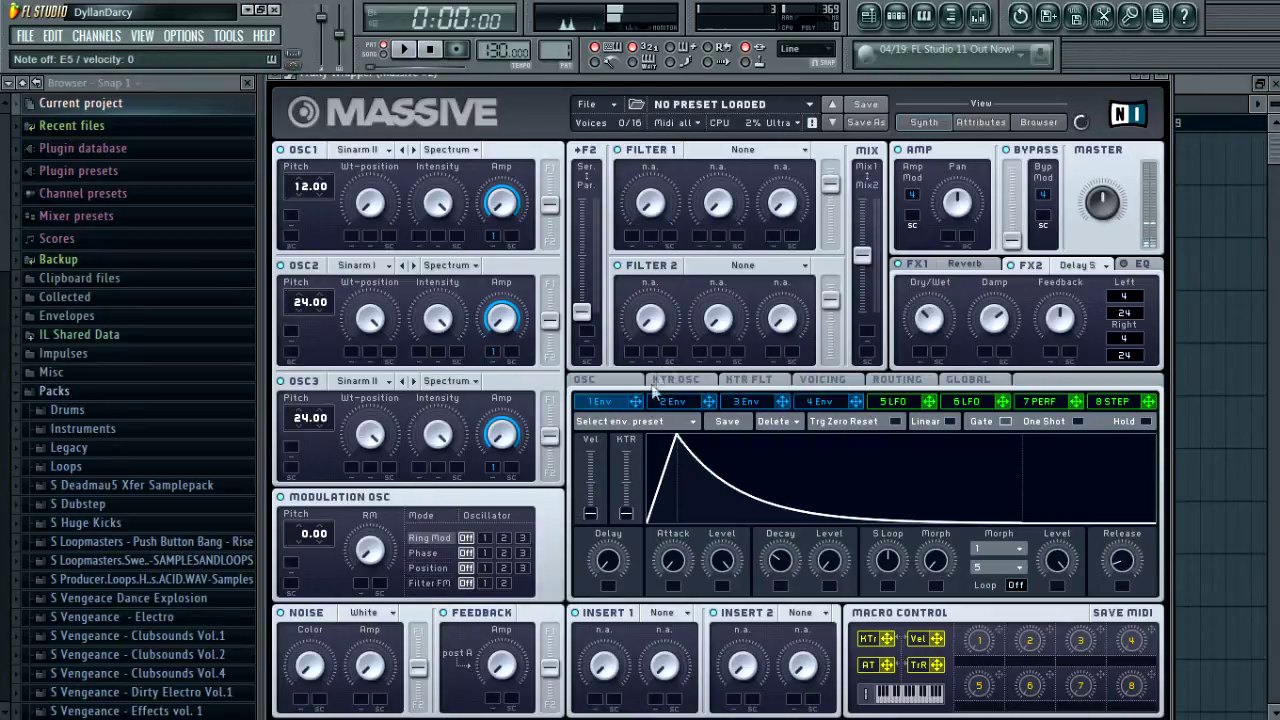
Step: Try modulating the Noise Amp with envelope 1 at different amounts, and switch the Noise section off
drag(636, 401, 362, 698)
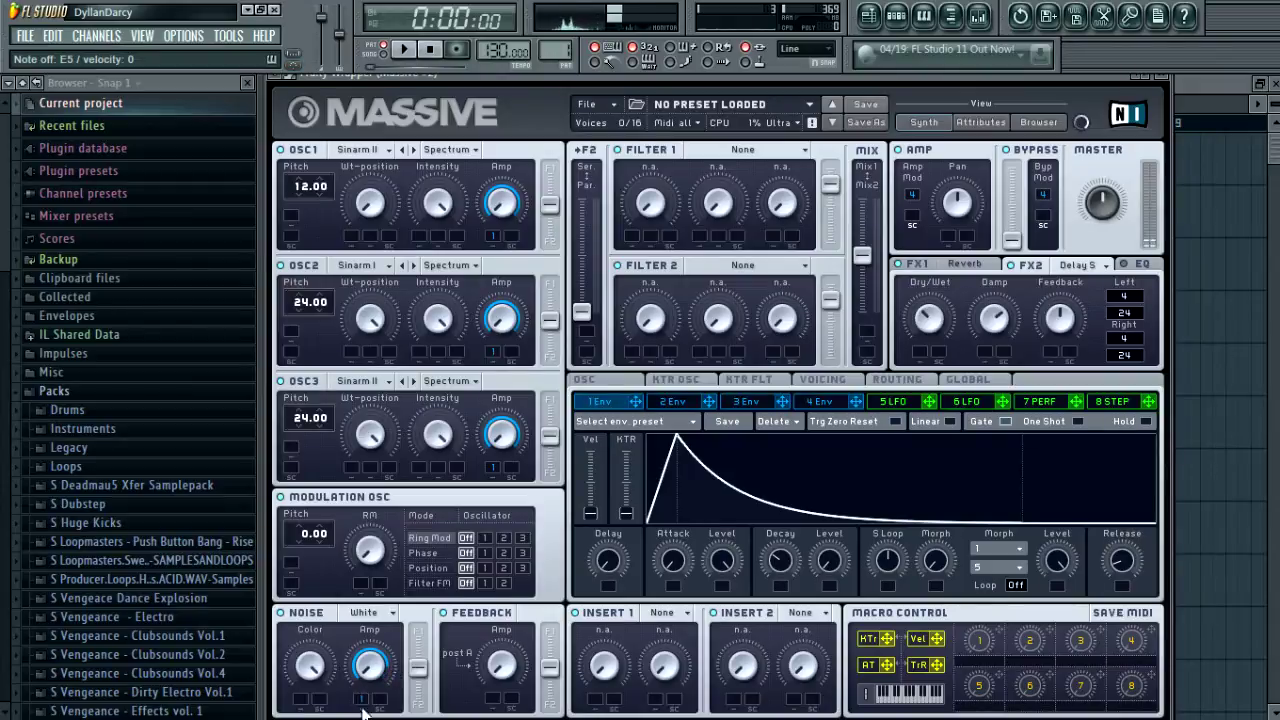
drag(362, 706, 370, 648)
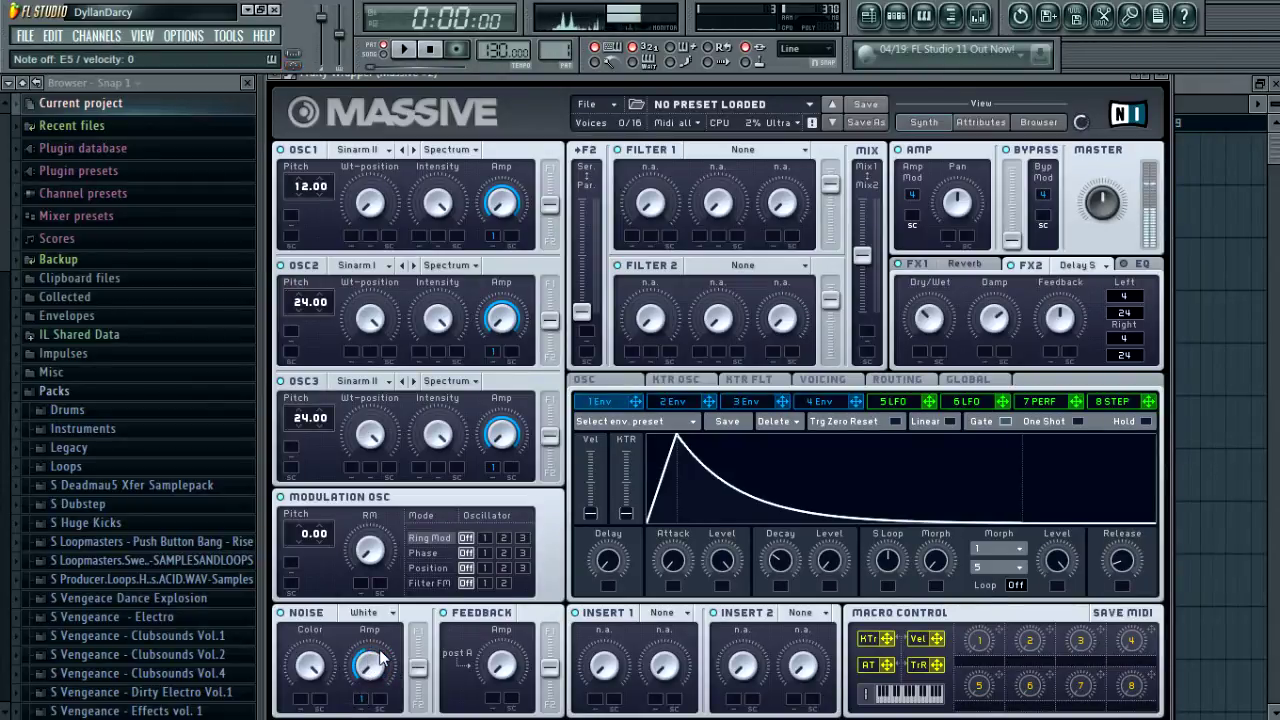
key(c)
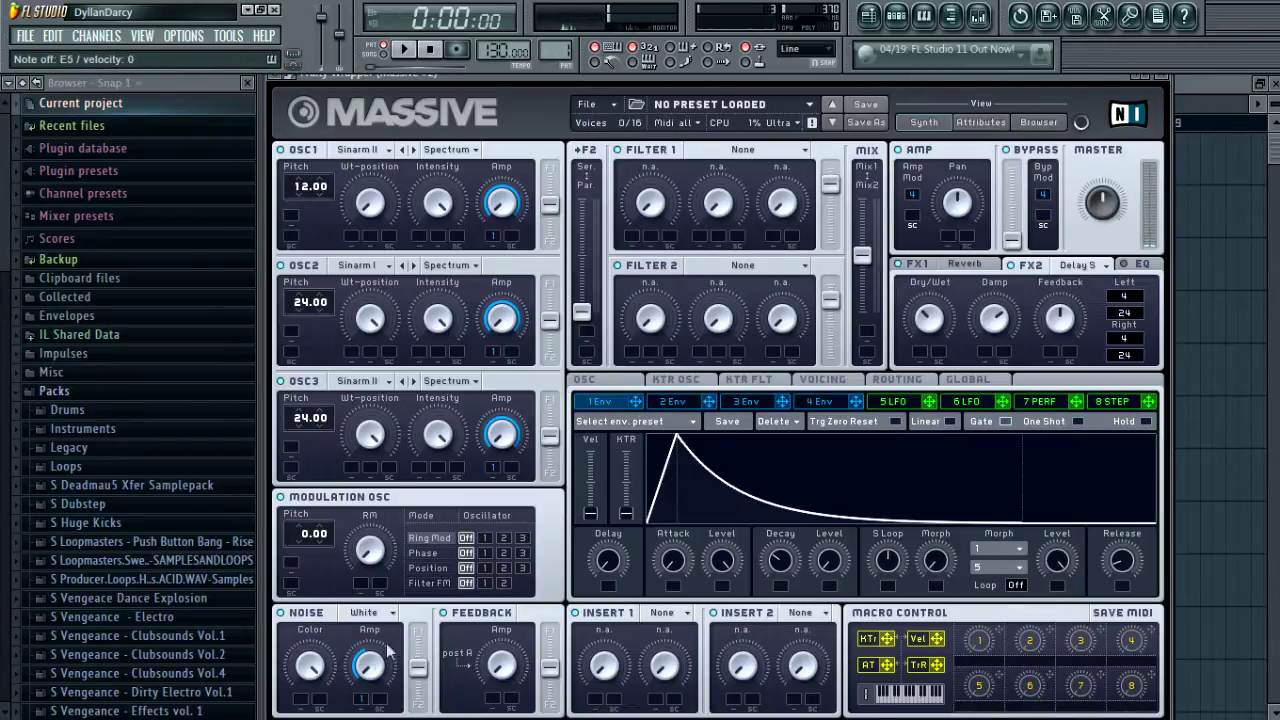
mouse_move(363, 704)
mouse_down()
mouse_move(364, 717)
mouse_move(364, 702)
mouse_up()
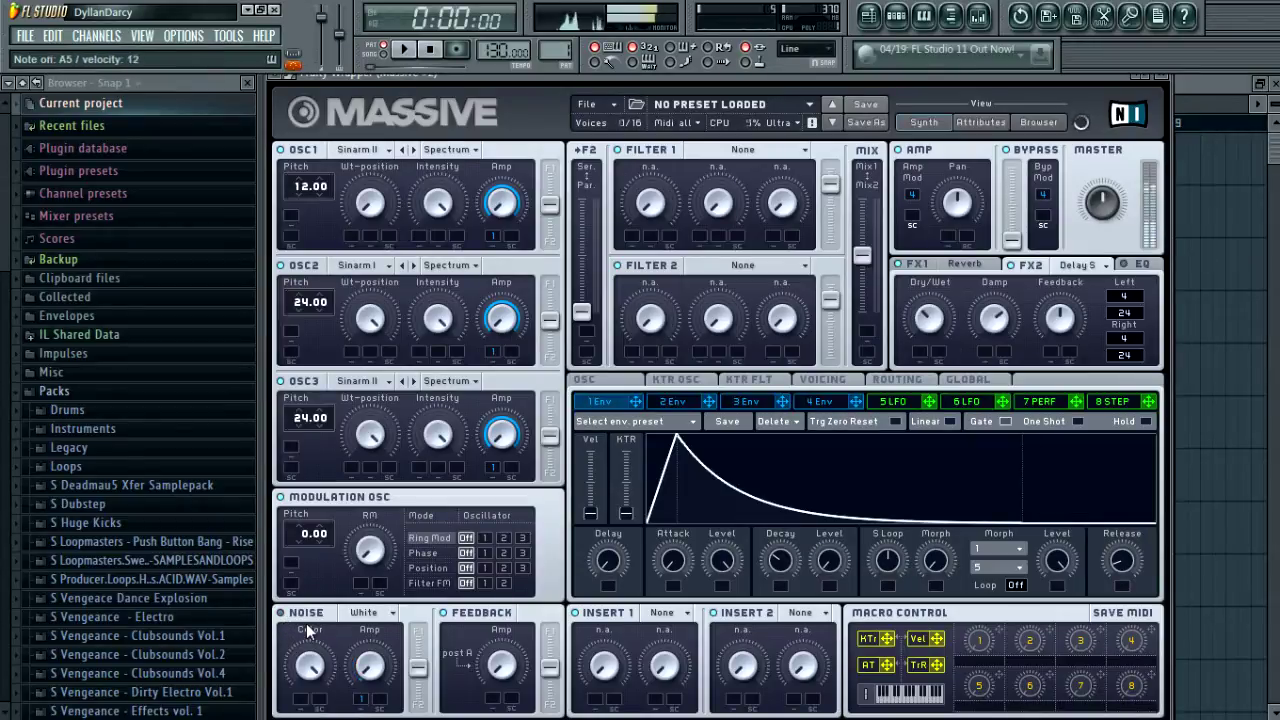
Step: Set Unisono to 4 voices and try a small Pitch Cutoff unison spread
click(822, 380)
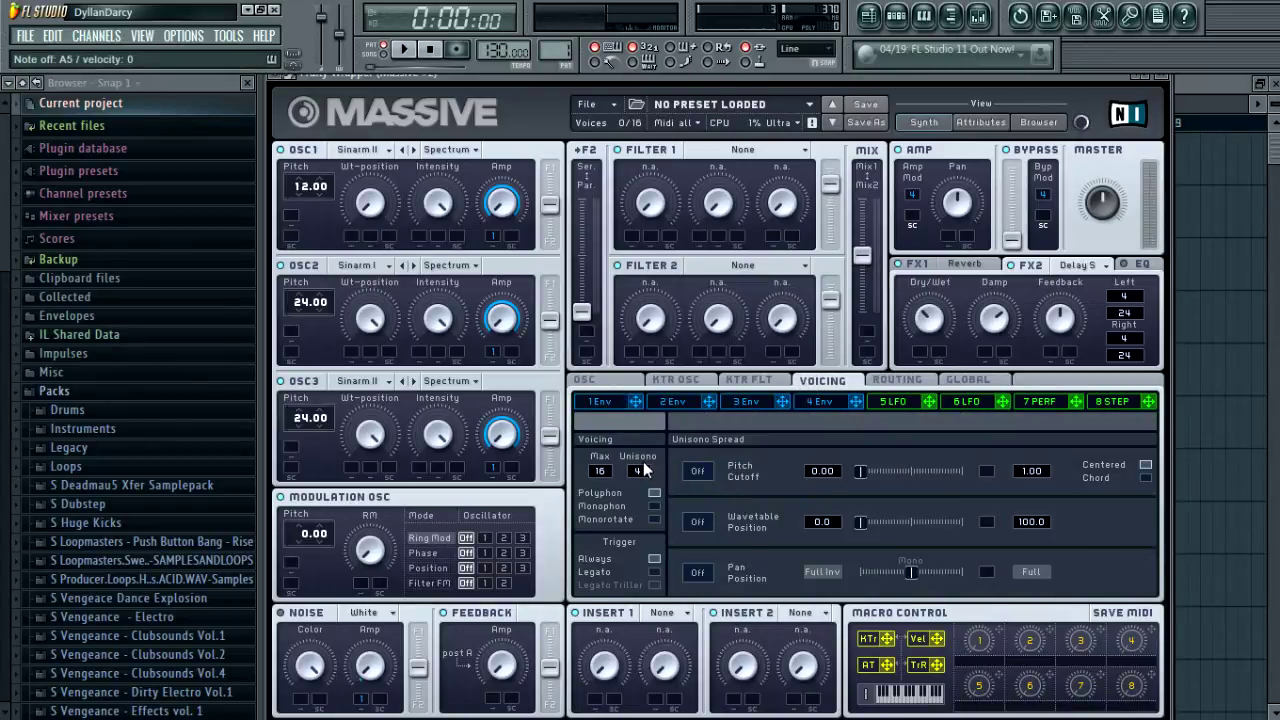
click(697, 471)
drag(864, 476, 881, 473)
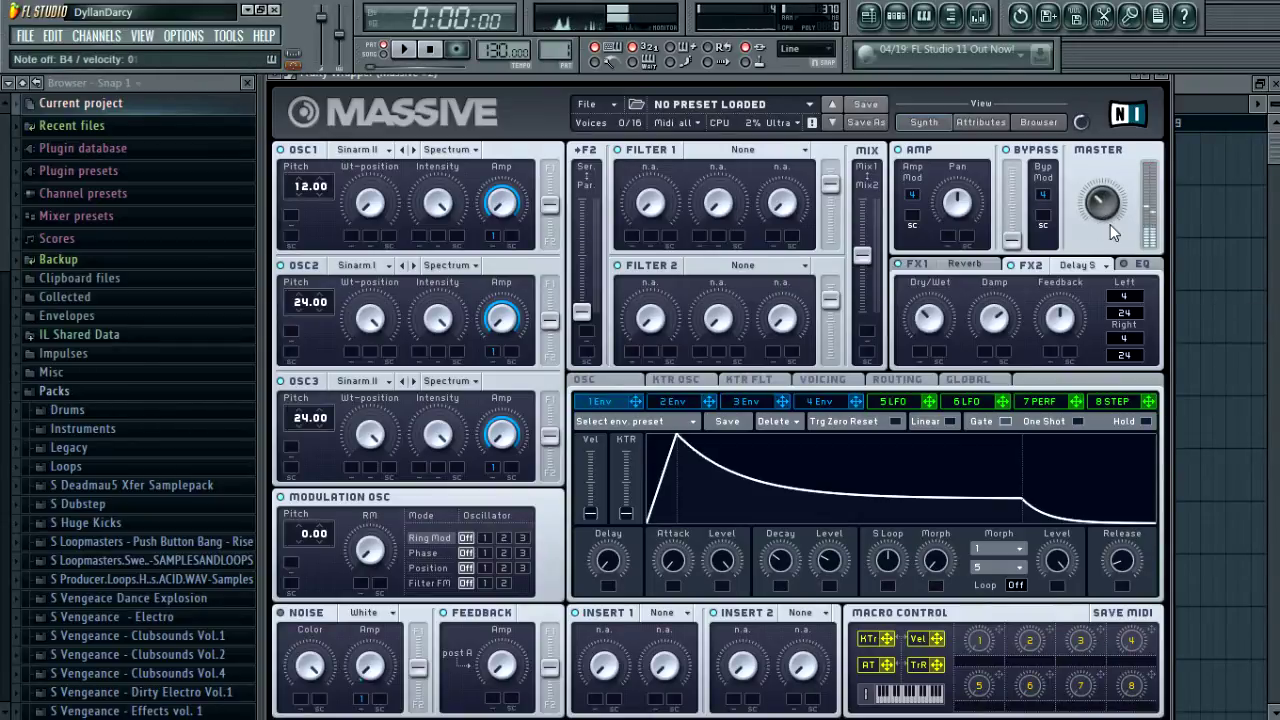
Step: Set envelope 1's decay level to 0 and raise the master volume slightly
drag(832, 556, 832, 620)
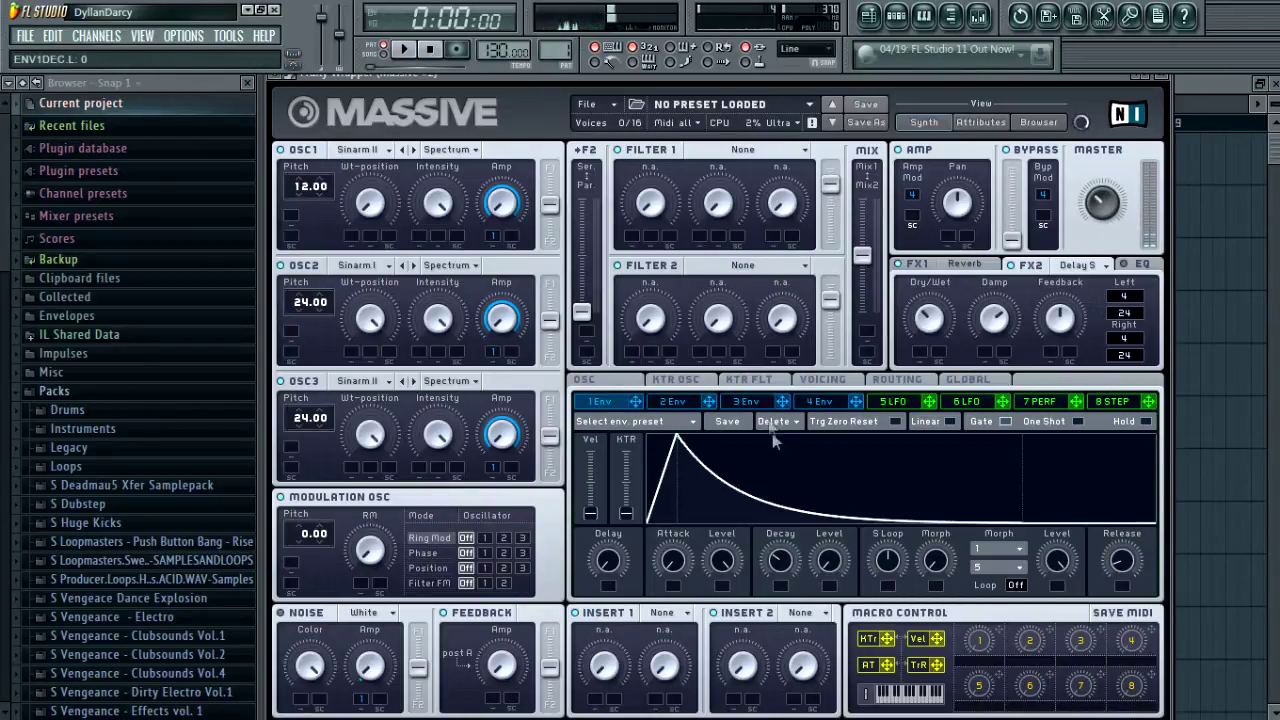
click(826, 382)
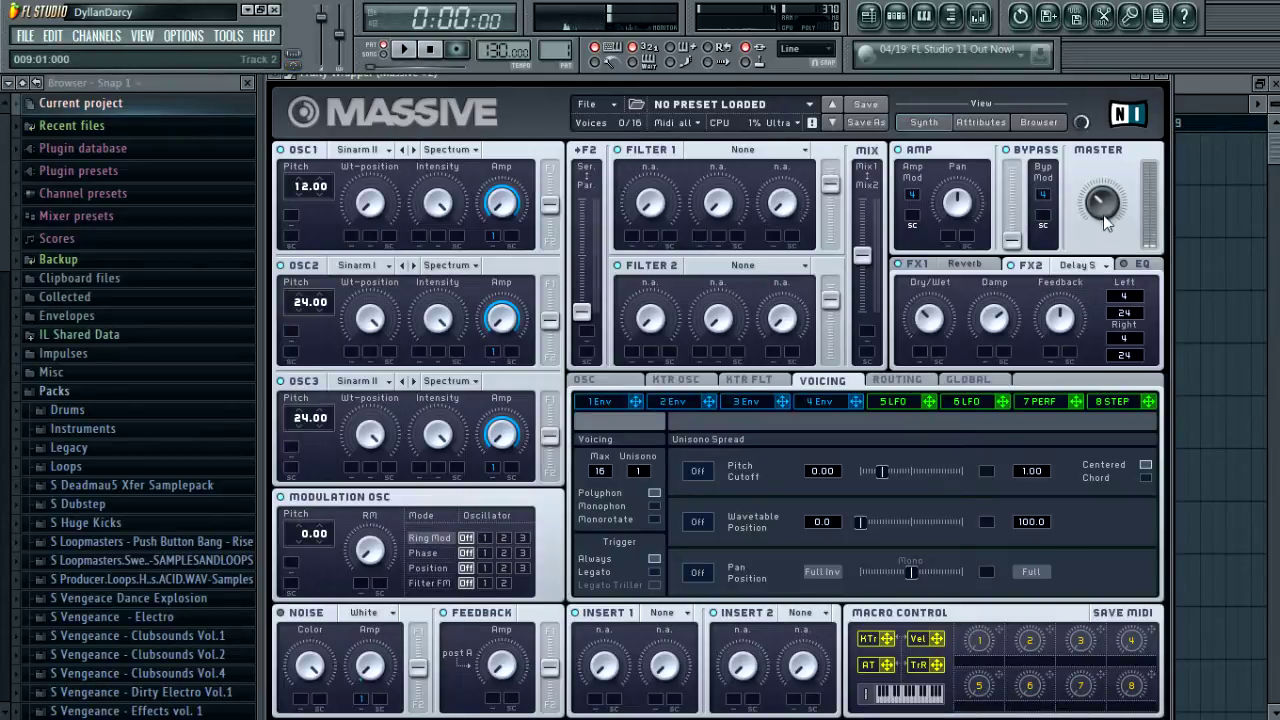
drag(1104, 215, 1107, 200)
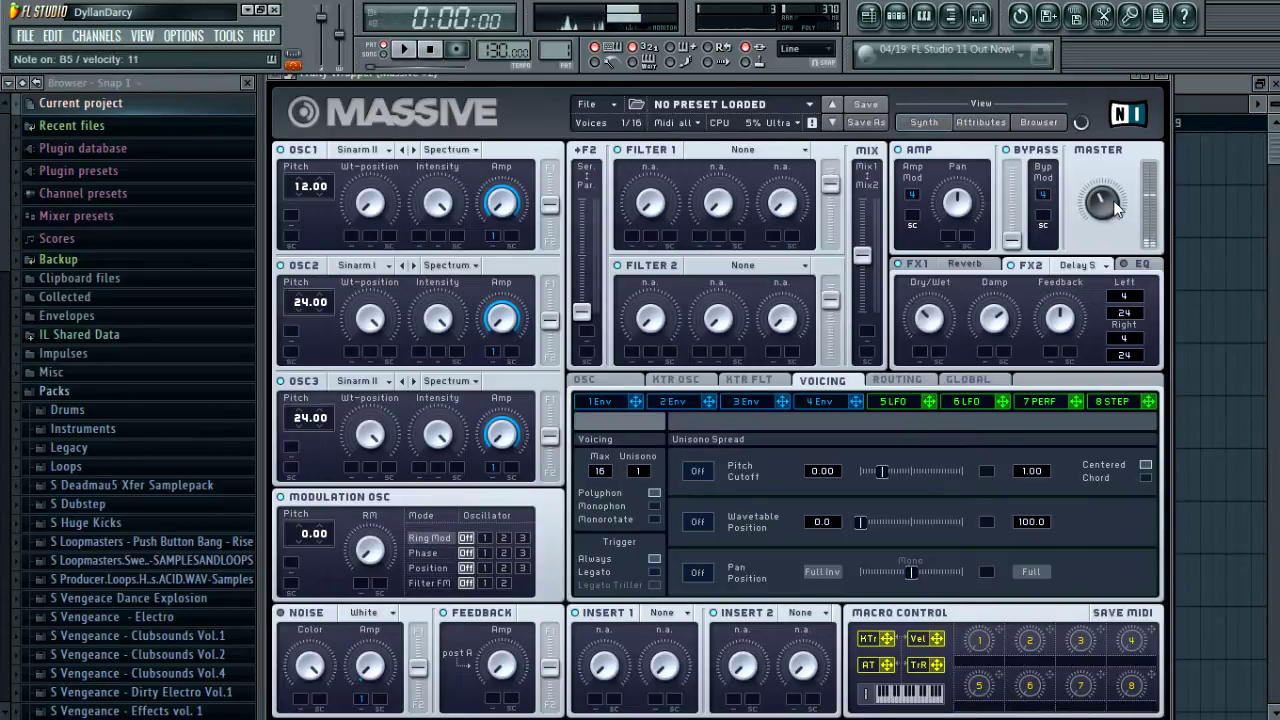